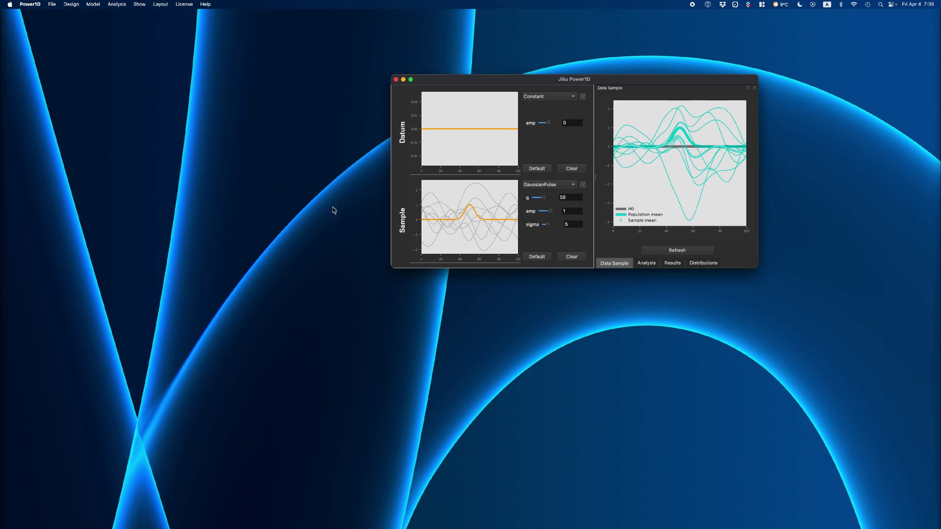
Detach the Analysis panel and place it as a separate window beside the main window.
left_click(646, 263)
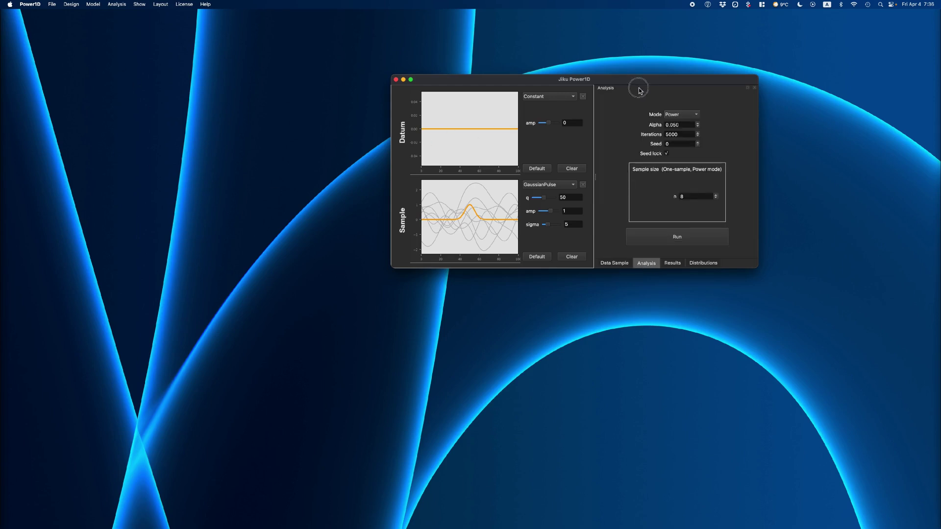
left_click_drag(640, 91, 800, 88)
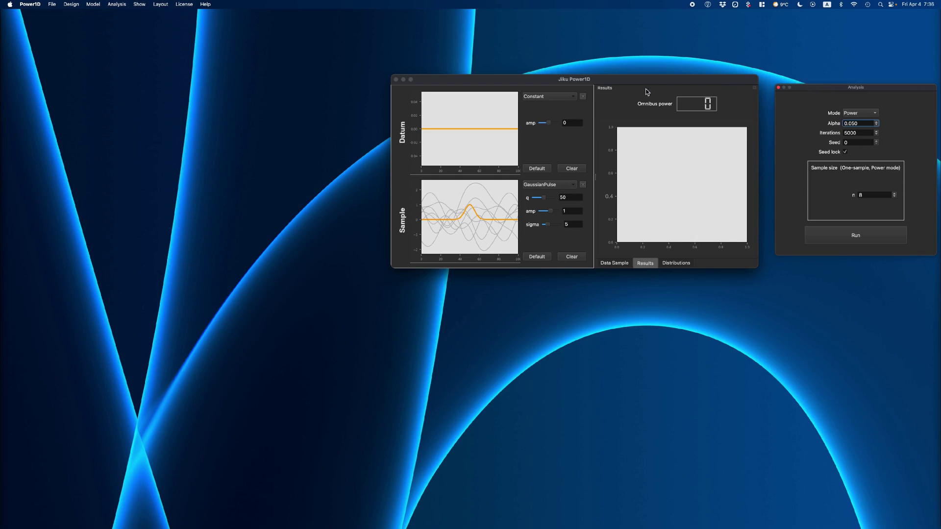
Clear the Datum model and rebuild it with the constant shape from the geometry library, closing the library.
left_click(583, 97)
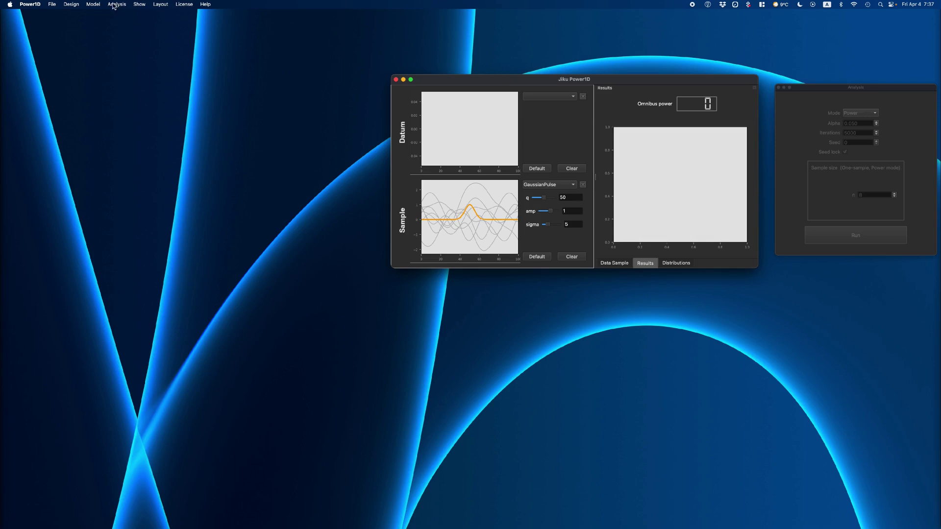
left_click(145, 4)
left_click(152, 19)
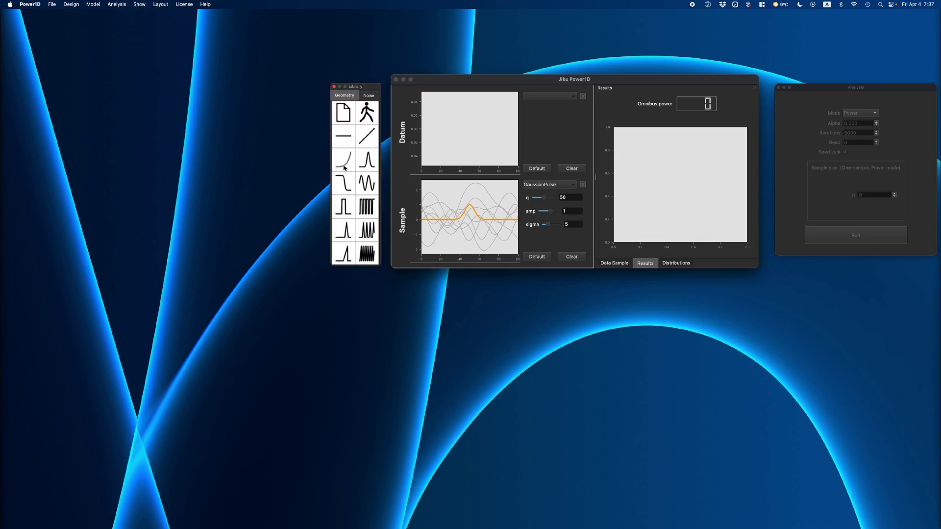
left_click_drag(343, 138, 477, 136)
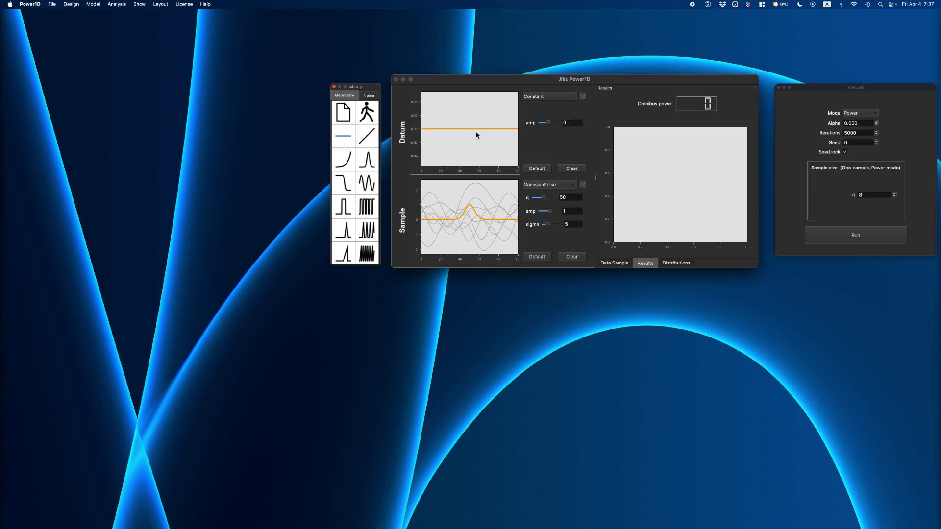
left_click(334, 87)
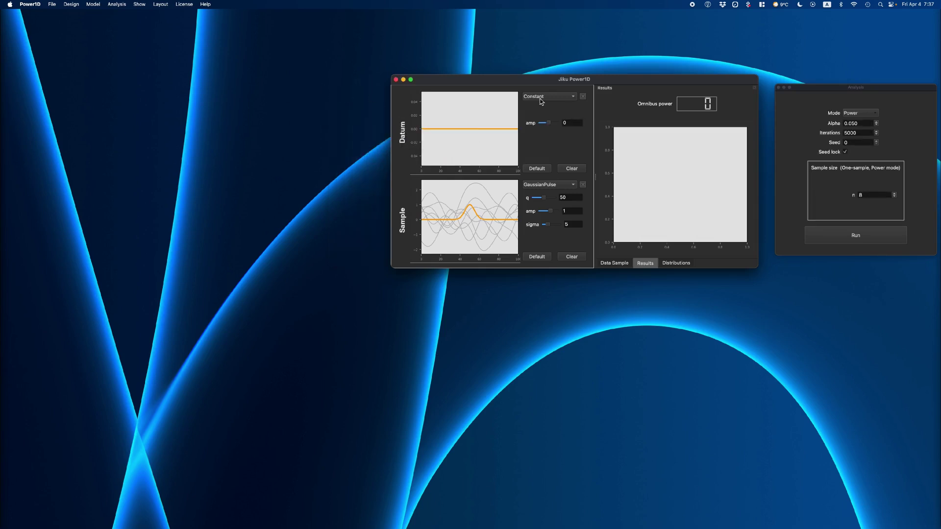
Review the available analysis modes, Power and Sample size, keeping Power selected.
left_click(808, 88)
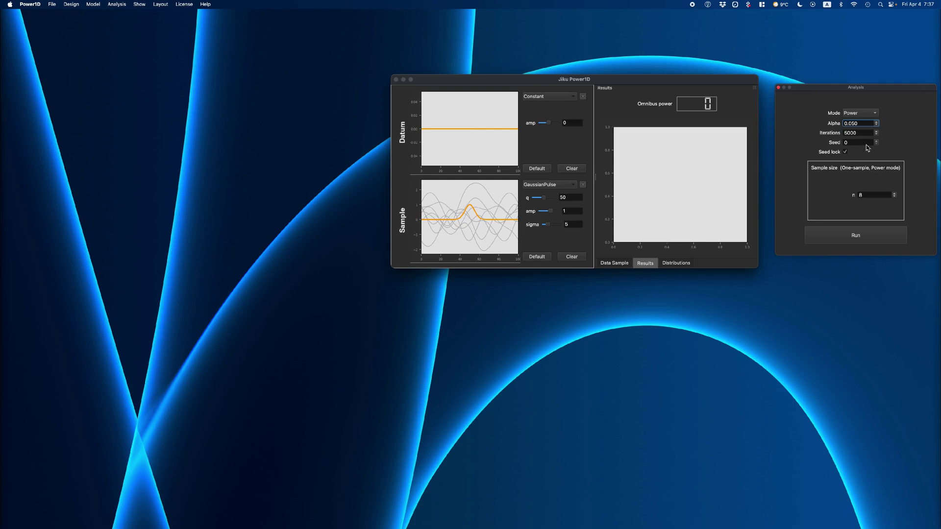
left_click(873, 113)
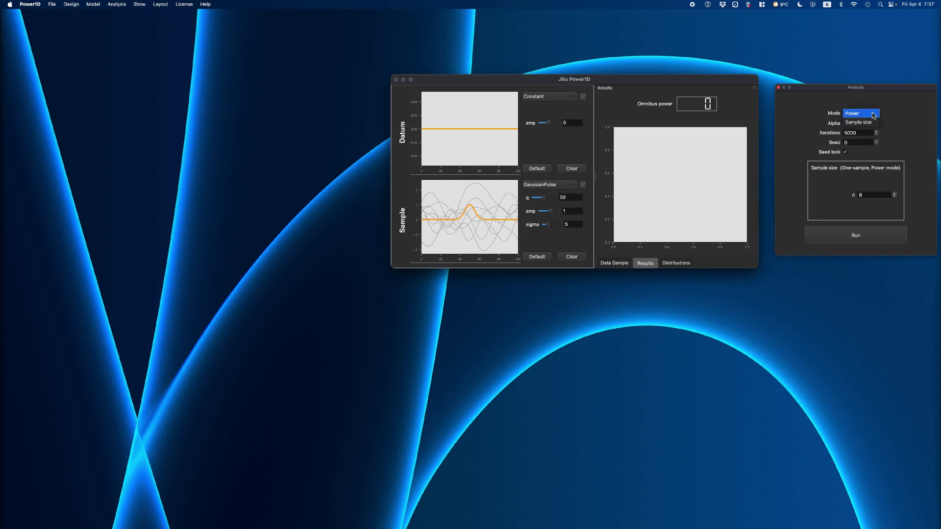
left_click(888, 117)
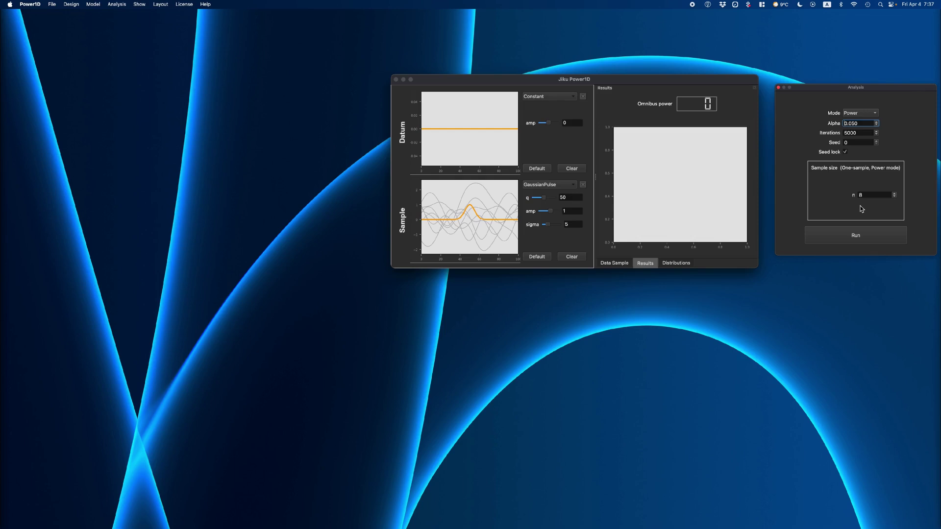
Lower the one-sample sample size n to 3.
left_click(895, 197)
left_click(895, 196)
left_click(895, 196)
left_click(894, 197)
left_click(894, 197)
left_click(894, 197)
left_click(895, 197)
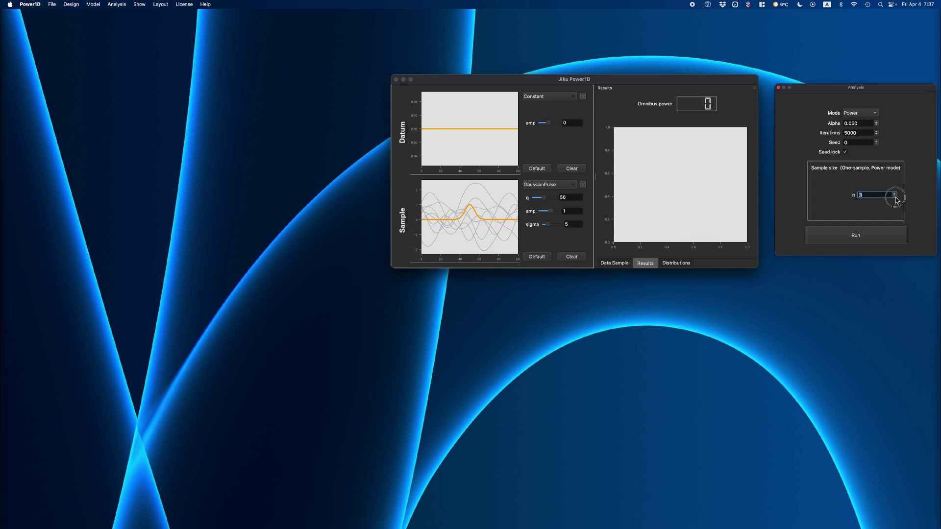
Set the one-sample sample size n to 8.
left_click(856, 196)
key("Return")
left_click(895, 194)
type("8")
Try alpha values of 0.001 and 0.5 for the analysis.
double_click(876, 125)
triple_click(876, 125)
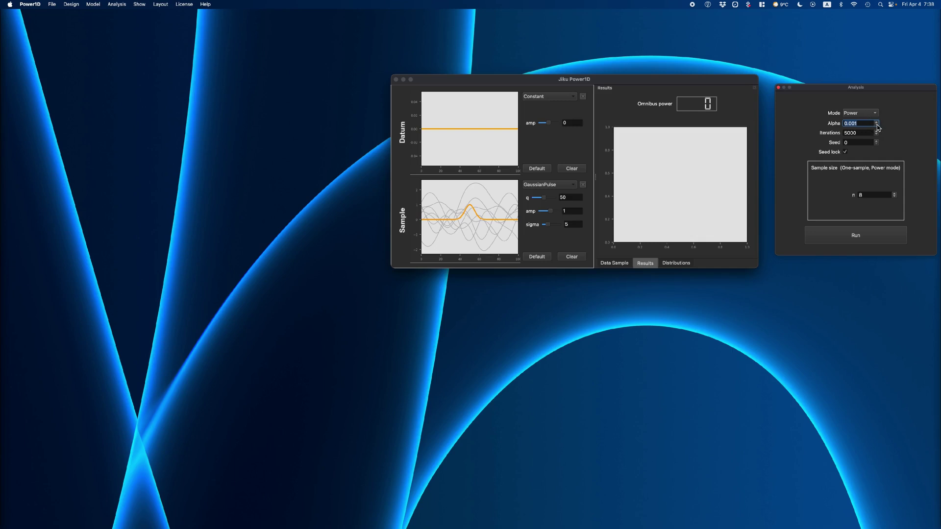
left_click(862, 124)
double_click(860, 123)
type("0.5")
key("Return")
Set the analysis alpha to 0.05.
left_click(859, 123)
double_click(852, 123)
type("0.0")
key("Return")
Try other iteration counts for the simulation, starting with 1000.
left_click(848, 132)
double_click(848, 132)
type("1000")
left_click(871, 132)
type("00")
key("Return")
Set the number of simulation iterations to 5000.
left_click(857, 133)
double_click(856, 133)
type("5000")
Run the one-sample power analysis twice with the seed locked.
left_click(843, 151)
left_click(855, 237)
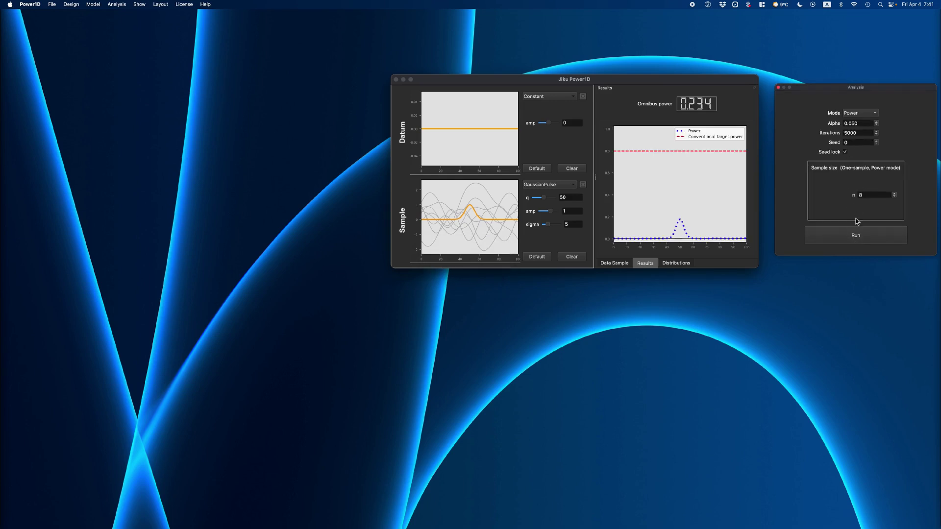
left_click(856, 237)
Unlock the random seed and rerun the power analysis twice.
left_click(846, 153)
left_click(858, 236)
left_click(857, 235)
Lock the random seed again and repeat the power analysis twice.
double_click(850, 142)
left_click(847, 153)
left_click(871, 239)
left_click(856, 240)
Unlock the seed, increase its value, and rerun the power analysis twice.
left_click(844, 151)
left_click(876, 141)
left_click(862, 239)
left_click(850, 235)
Reduce the number of simulation iterations to 1000.
double_click(850, 132)
key("Left")
key("Delete")
type("1")
key("Return")
Run the power analysis repeatedly at 1000 iterations with the seed unlocked to compare the omnibus power between runs.
left_click(860, 237)
left_click(860, 238)
left_click(866, 237)
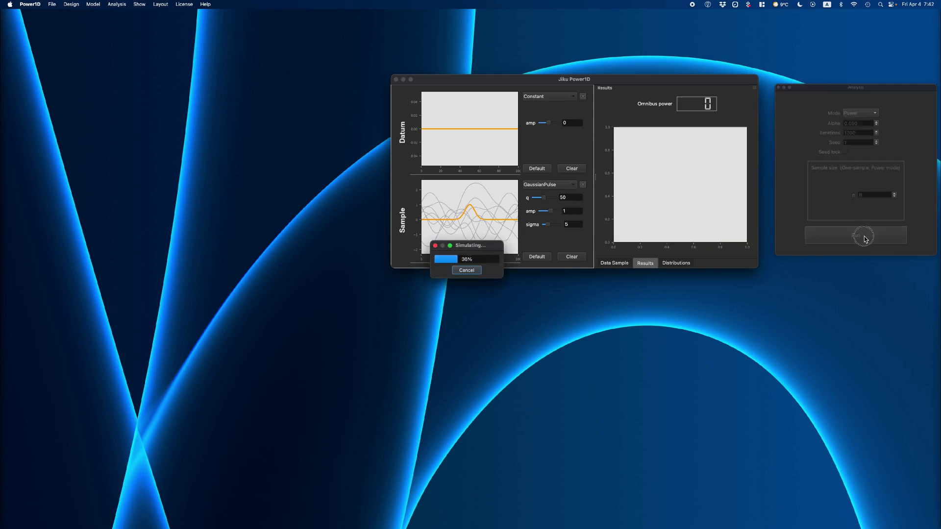
left_click(865, 237)
left_click(865, 236)
left_click(865, 235)
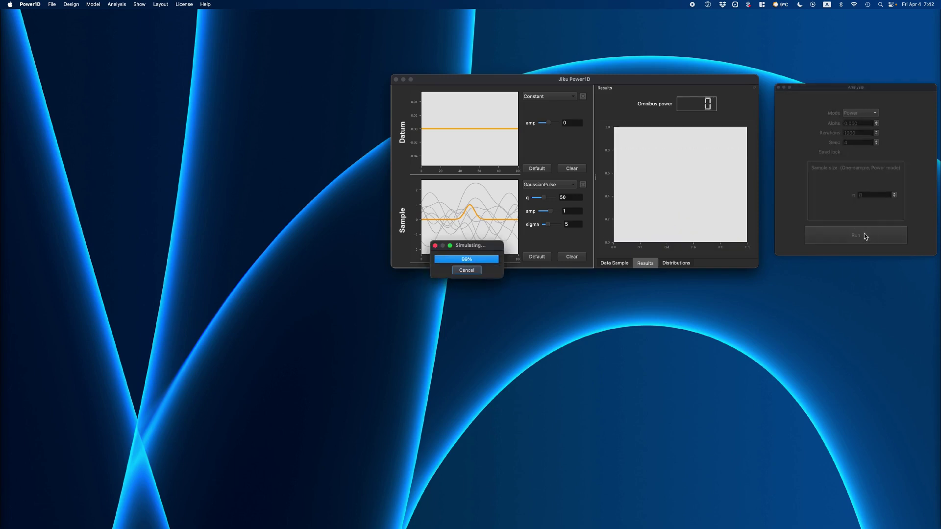
left_click(865, 236)
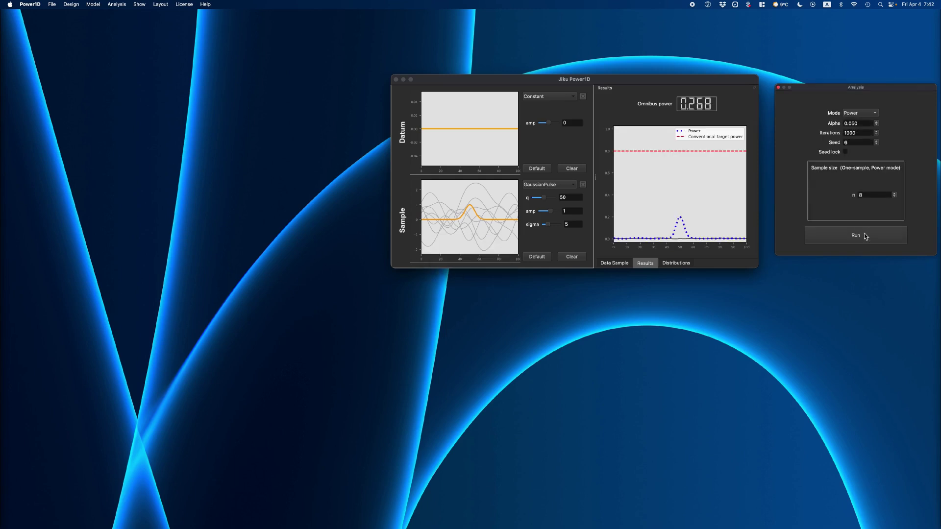
left_click(865, 235)
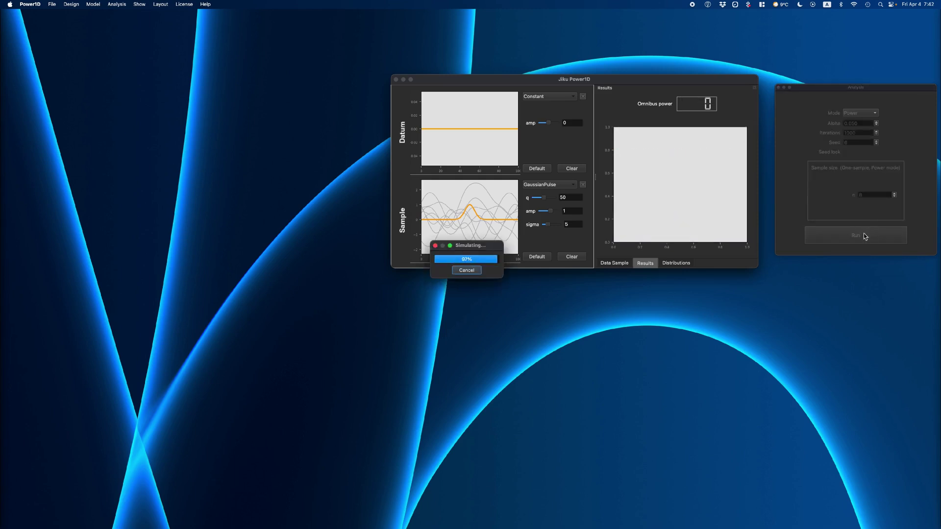
left_click(865, 235)
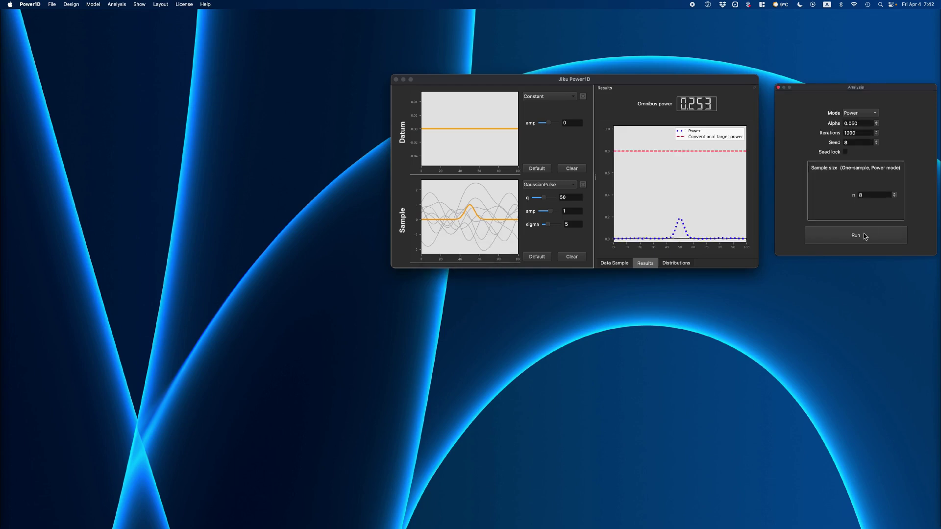
left_click(865, 236)
Set the random seed to 0 and turn on the seed lock.
left_click(851, 143)
type("0")
left_click(846, 153)
Set the iterations to 5000 and run the one-sample power analysis.
left_click(851, 134)
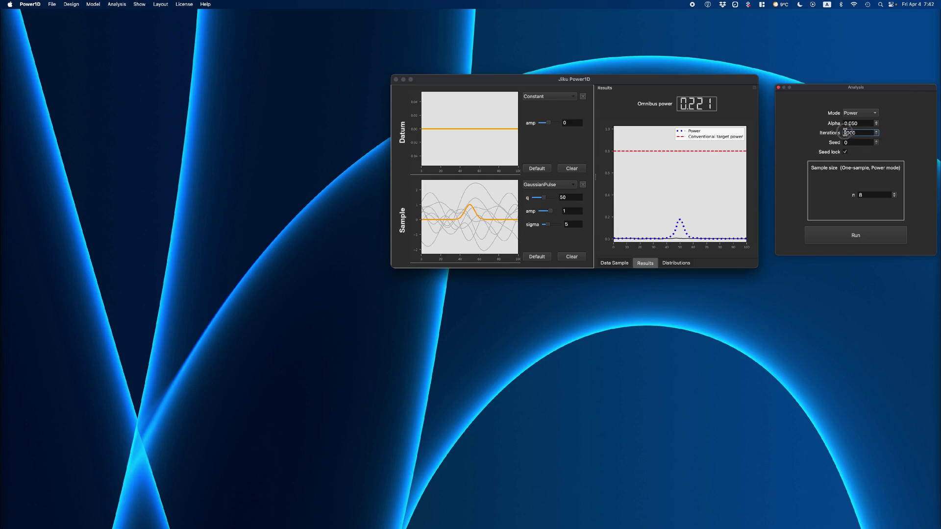
type("5000")
left_click(859, 142)
left_click(871, 237)
Switch the design to Two-sample t and set the Group A and Group B models to default.
left_click_drag(655, 80, 626, 80)
left_click(75, 4)
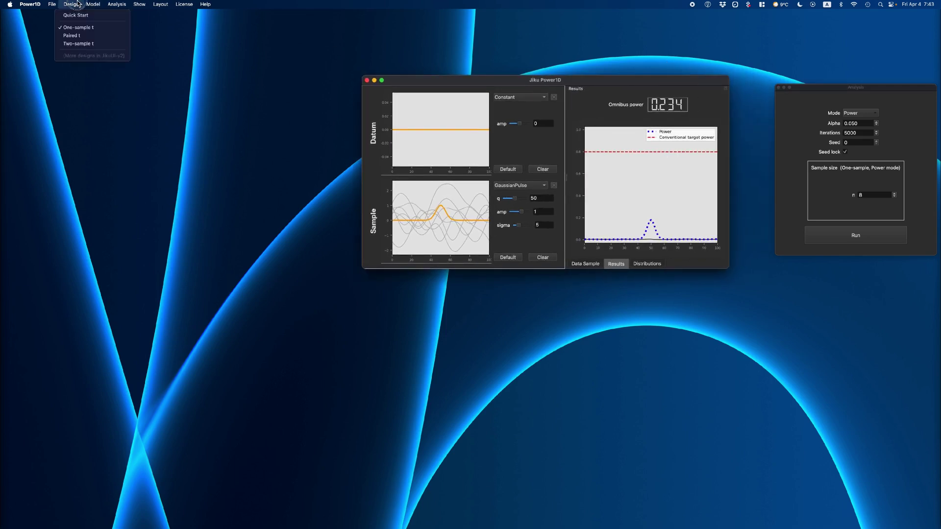
left_click(82, 44)
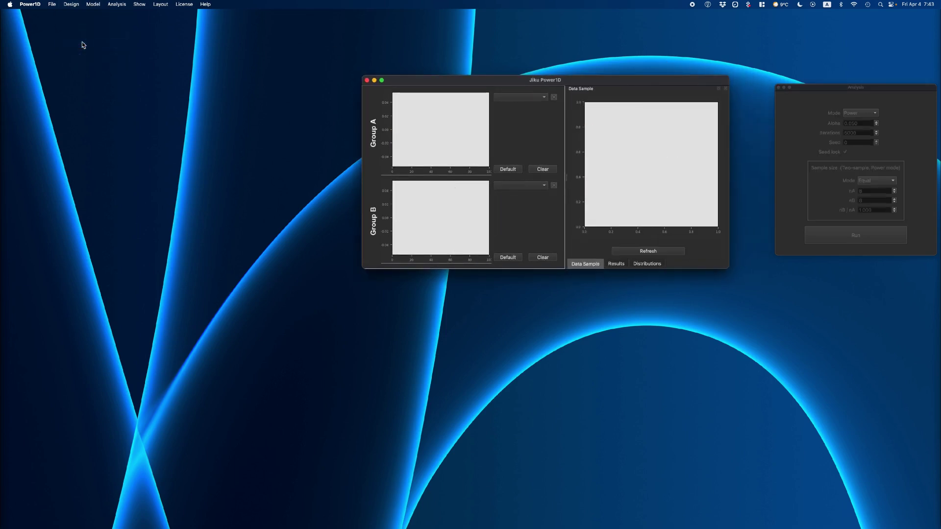
left_click(99, 4)
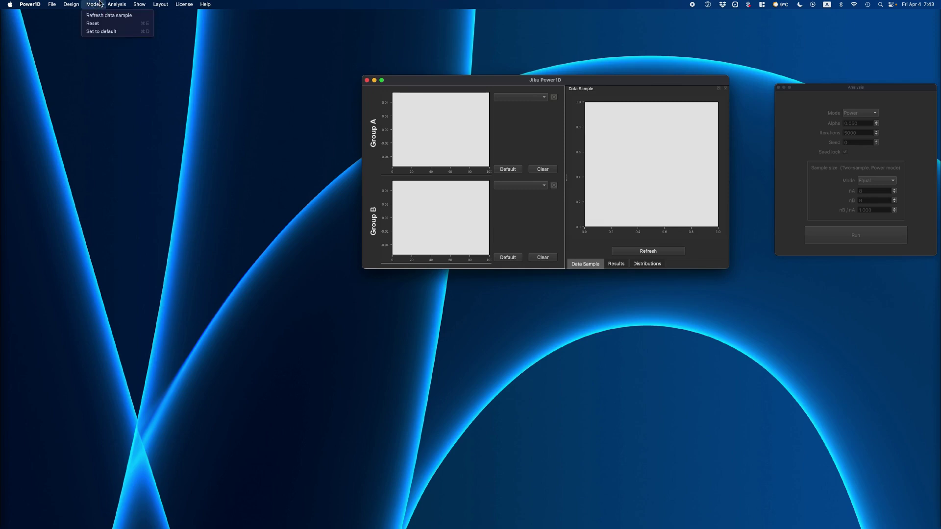
left_click(112, 33)
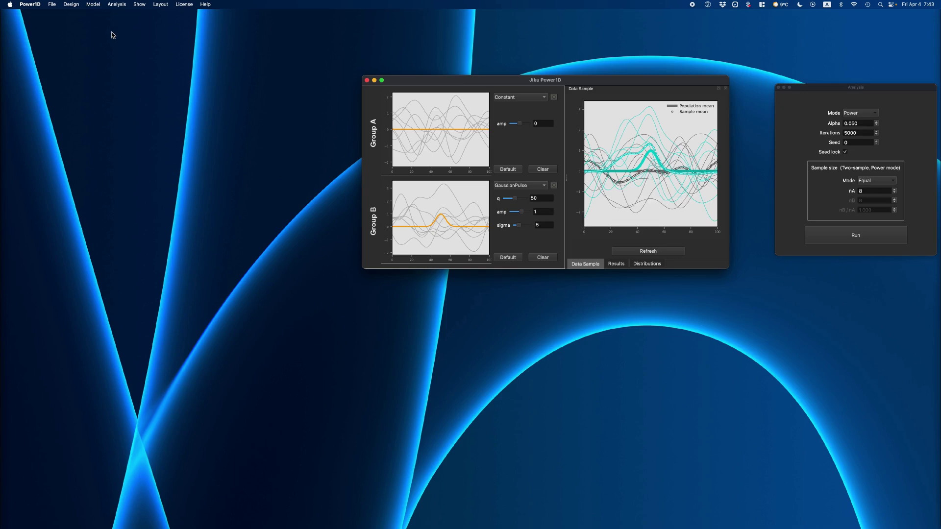
Move the Analysis window closer to the main window and review the two-sample size modes, keeping Equal.
left_click_drag(840, 88, 801, 79)
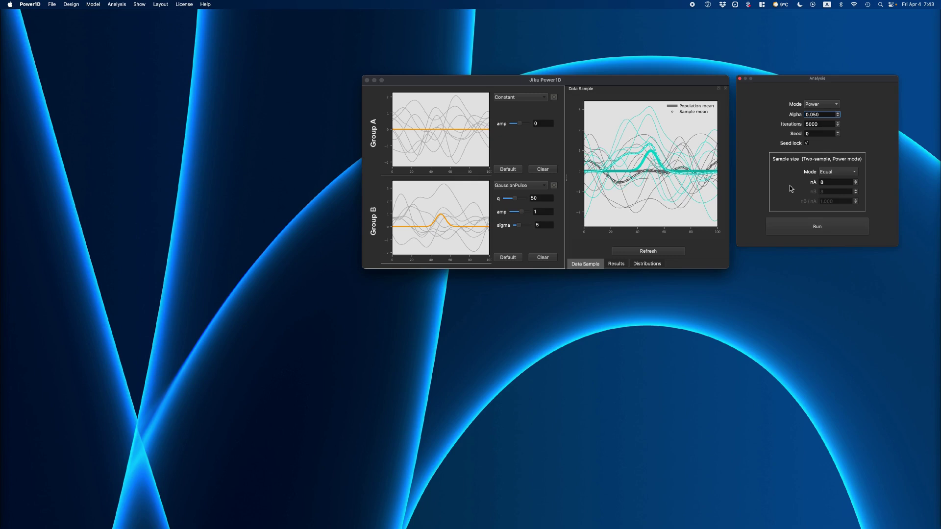
left_click(855, 173)
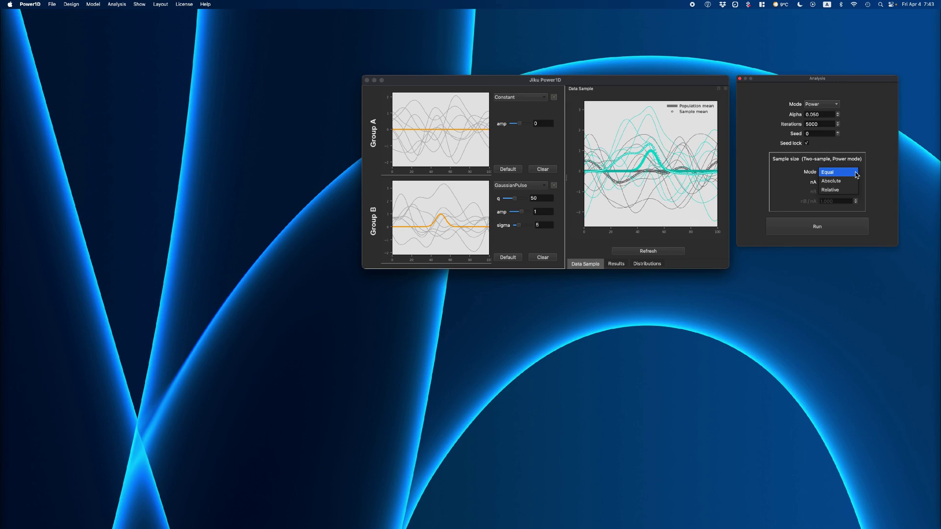
left_click(881, 173)
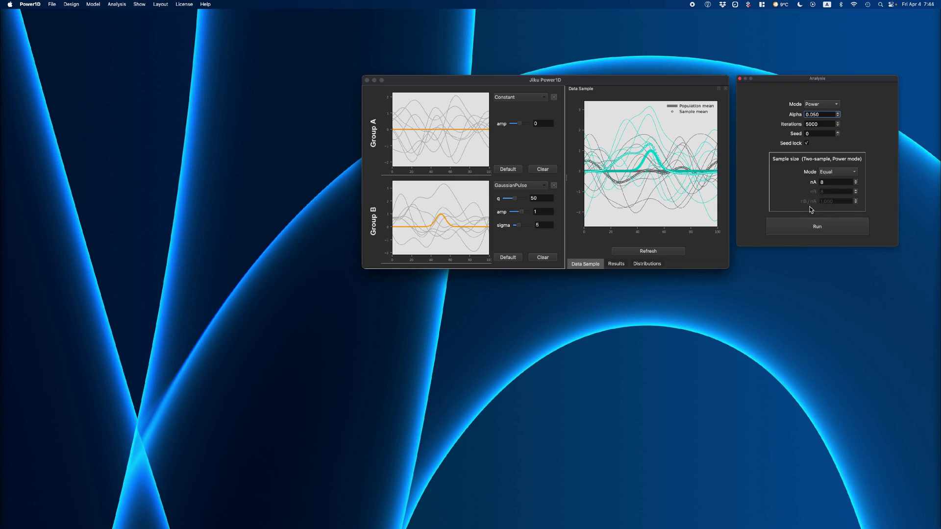
Increase the group size nA to 14 in Equal mode.
left_click(855, 180)
left_click(856, 181)
left_click(855, 181)
left_click(855, 180)
left_click(855, 181)
Switch the sample size mode to Absolute and set nA to 7.
left_click(845, 174)
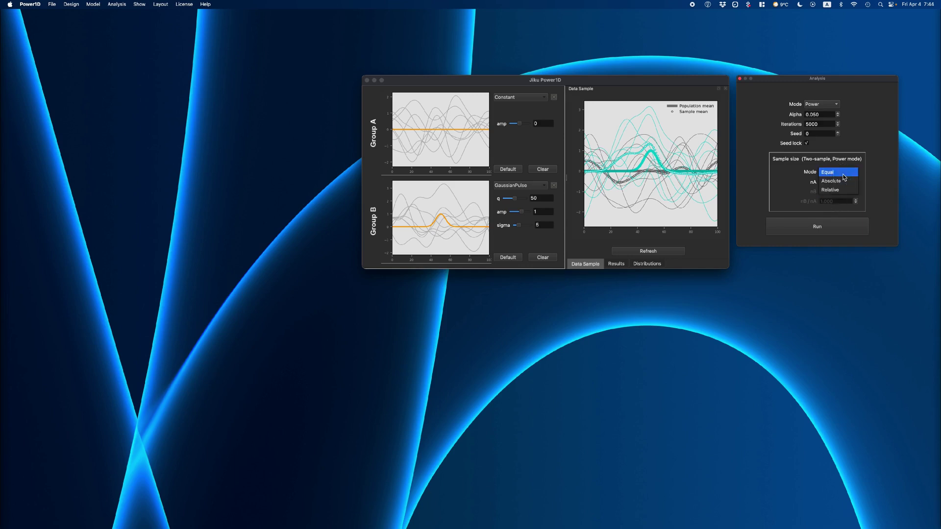
left_click(845, 181)
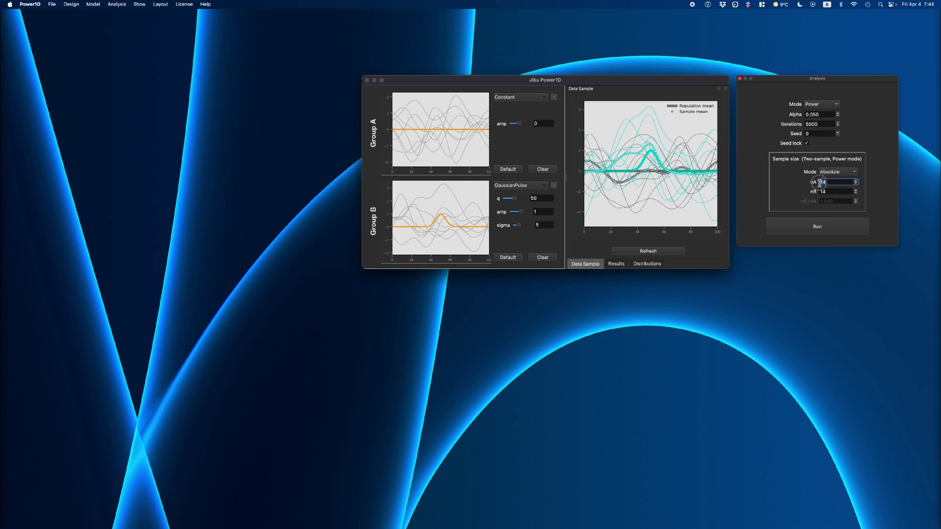
type("8")
left_click(820, 183)
key("Delete")
type("7")
key("Tab")
Switch the sample size mode to Relative and open the nB / nA ratio for editing.
left_click(838, 172)
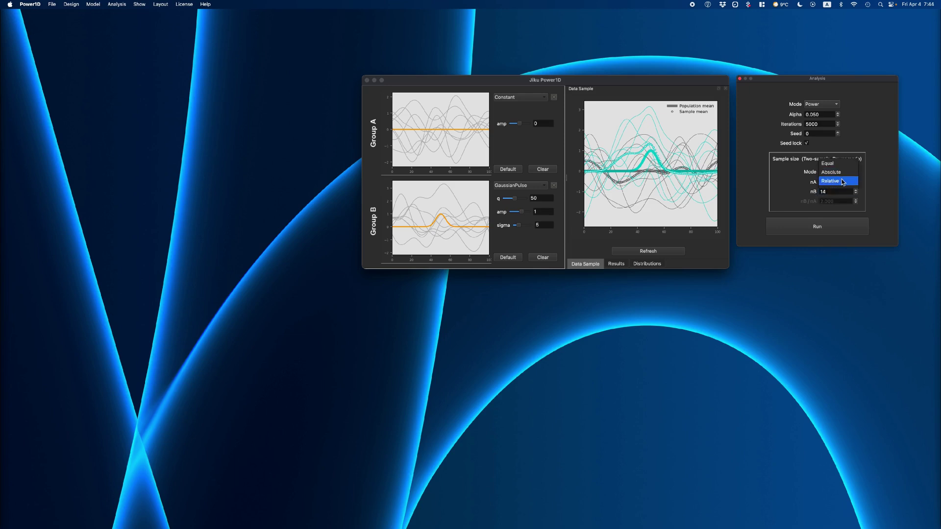
left_click(842, 182)
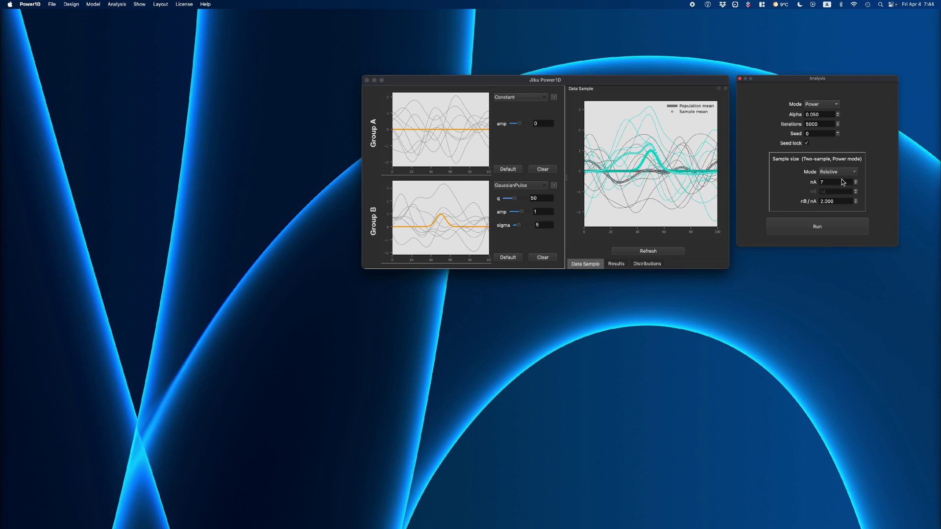
left_click(823, 202)
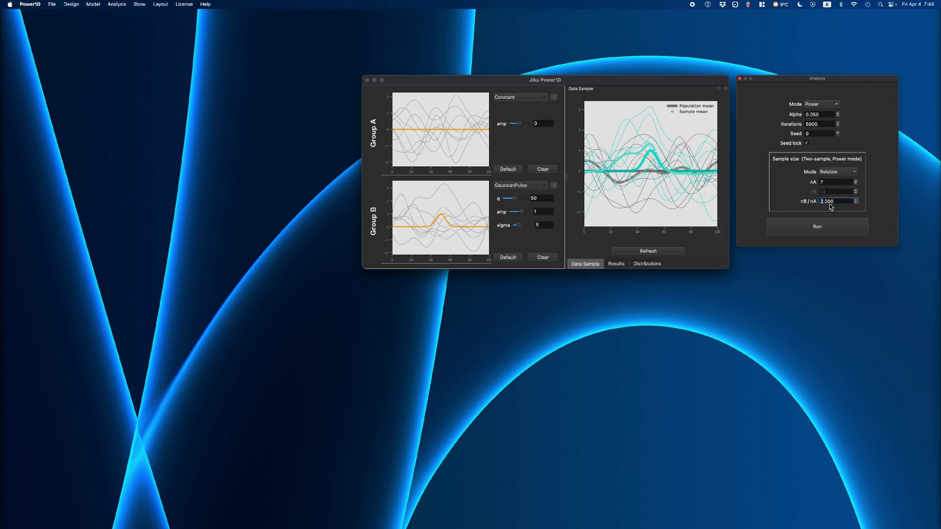